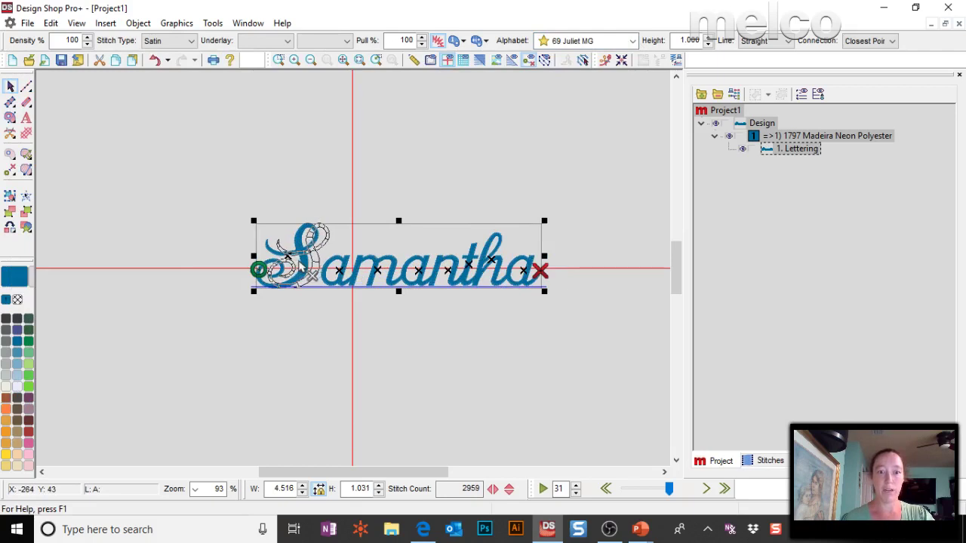
Deselect the script lettering and hide the red origin lines across the design area
left_click(412, 217)
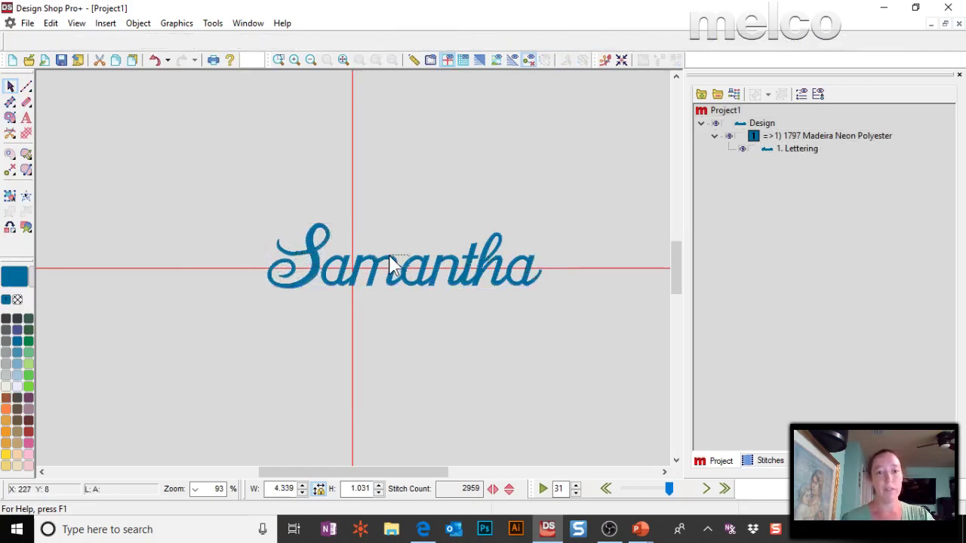
left_click(447, 61)
left_click(343, 60)
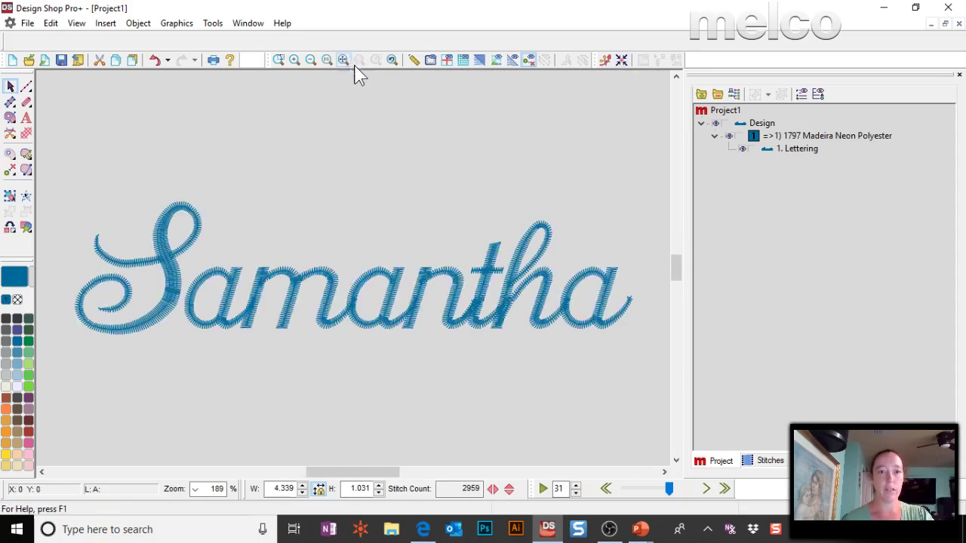
Examine the Pull Comp settings in the script lettering's object properties, leaving the lettering unmodified
left_click(446, 289)
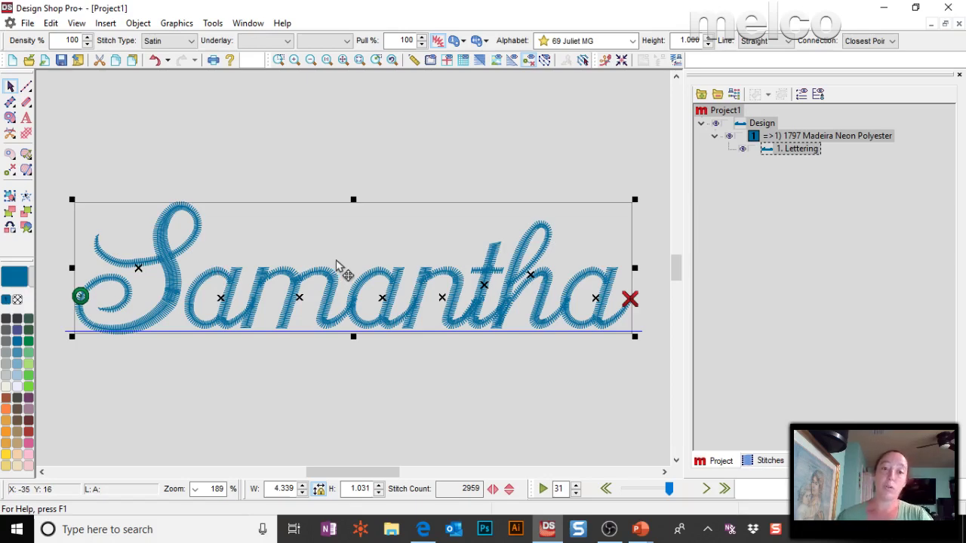
double_click(363, 243)
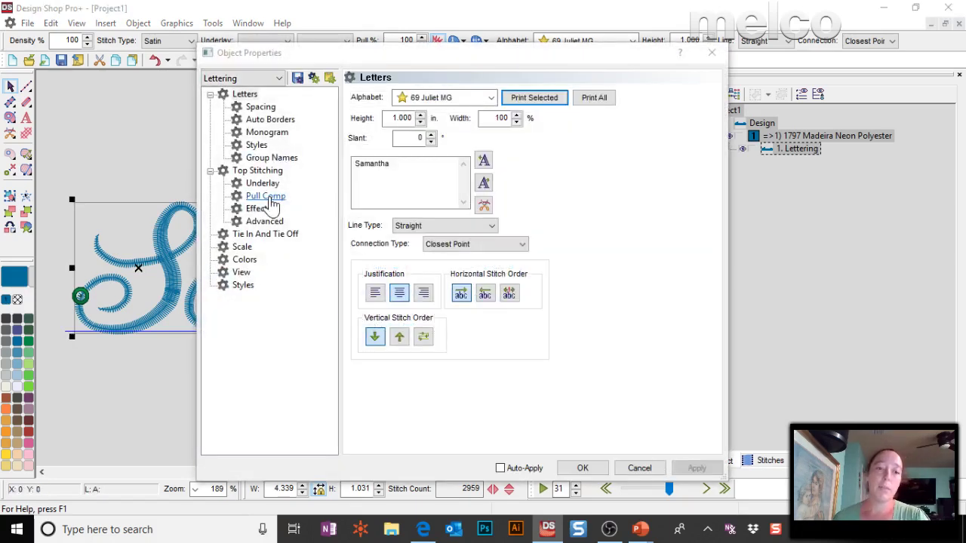
left_click(269, 200)
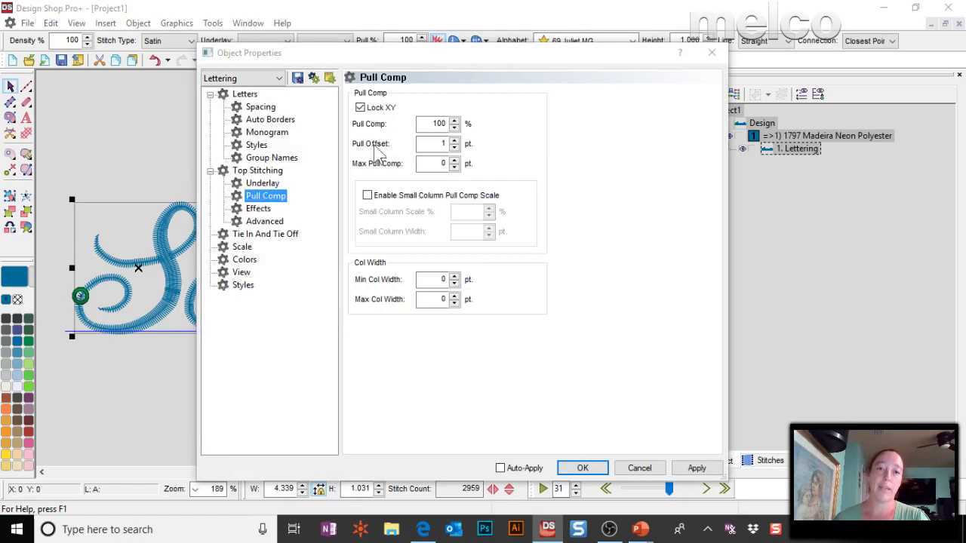
left_click(439, 125)
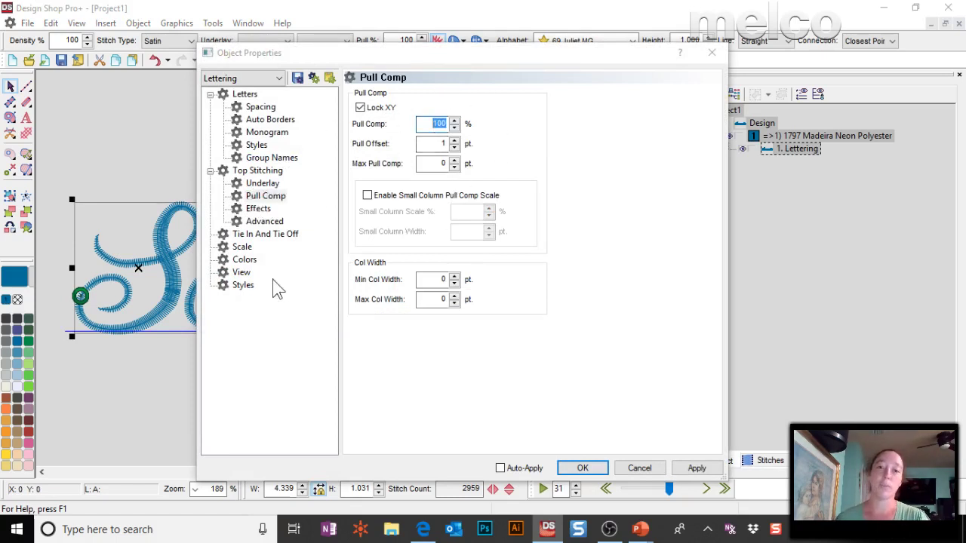
left_click(162, 280)
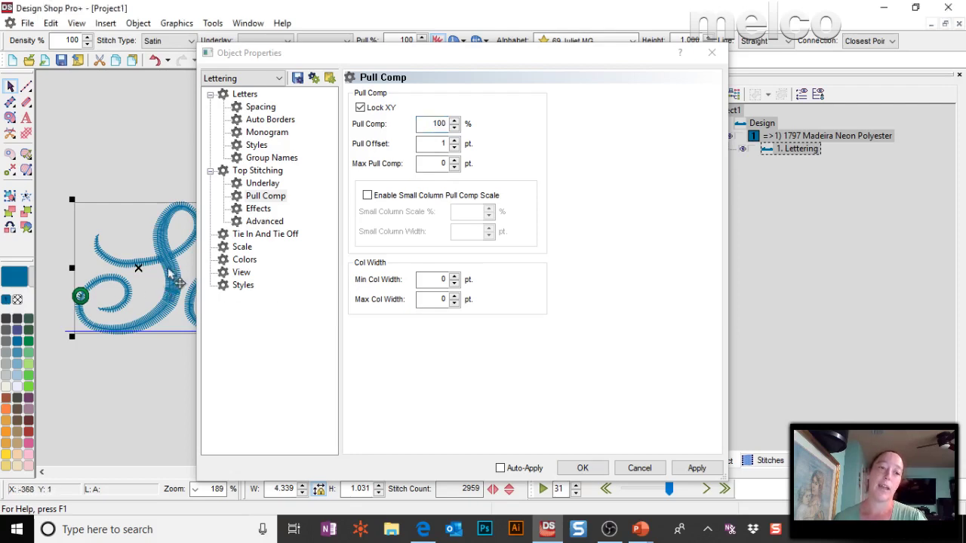
left_click(439, 123)
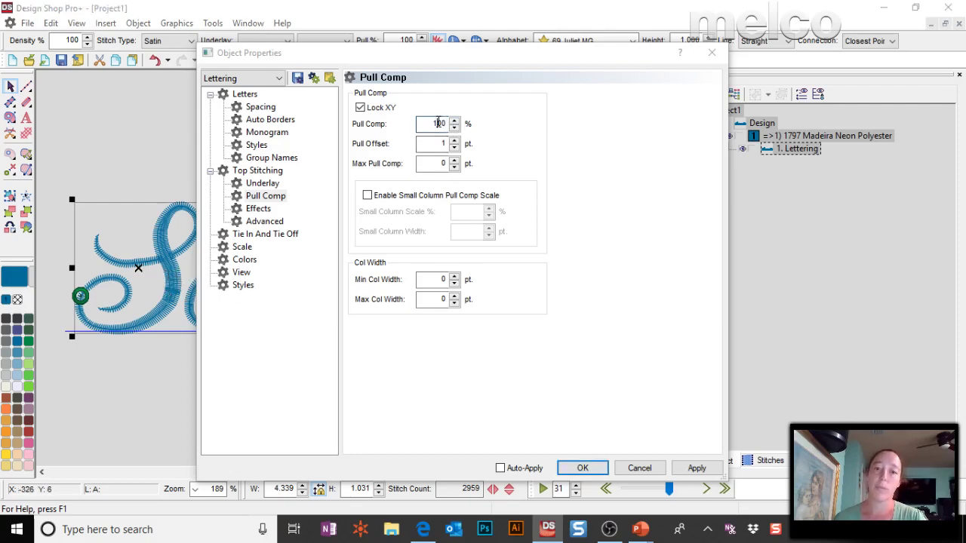
key("Up")
left_click(151, 268)
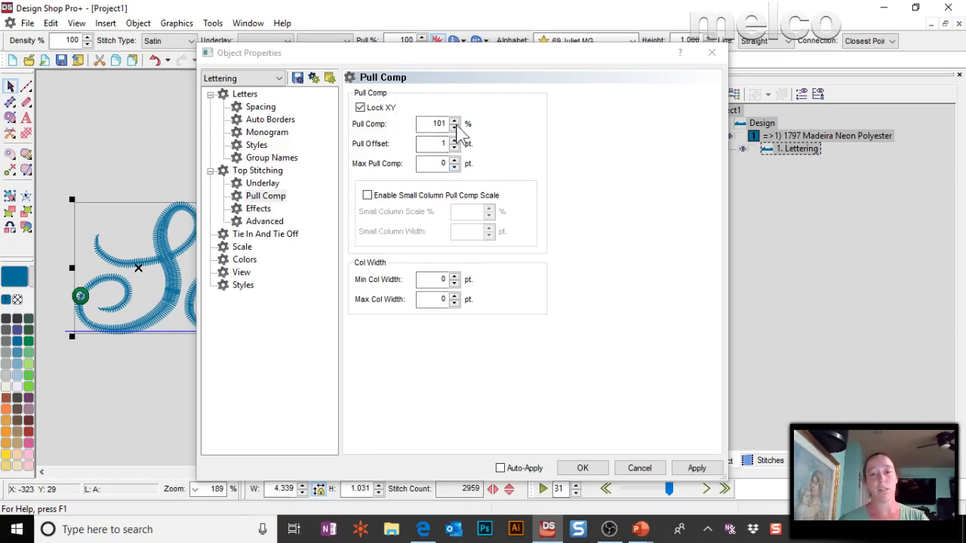
left_click(638, 468)
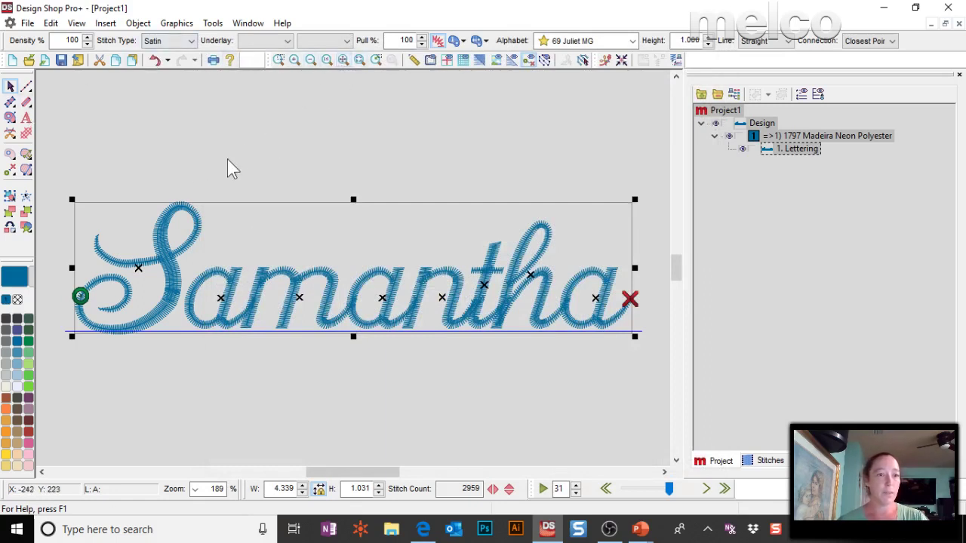
Draw a complex fill rectangle about 0.95 by 1.00 in above the lettering and give it a diagonal stitch direction of about 54°
left_click(10, 117)
left_click_drag(372, 106, 494, 234)
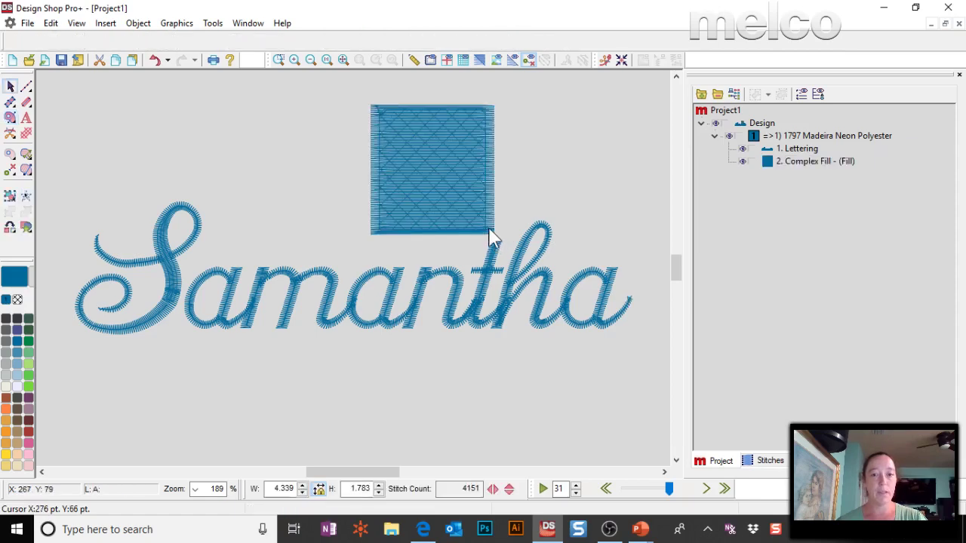
left_click(791, 166)
left_click(25, 169)
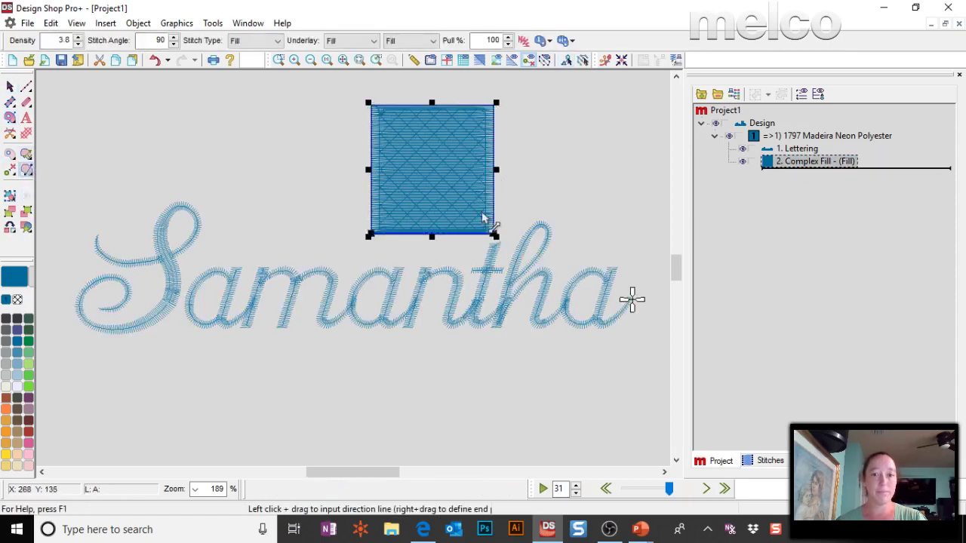
left_click_drag(371, 234, 495, 156)
scroll(500, 154, "down", 1)
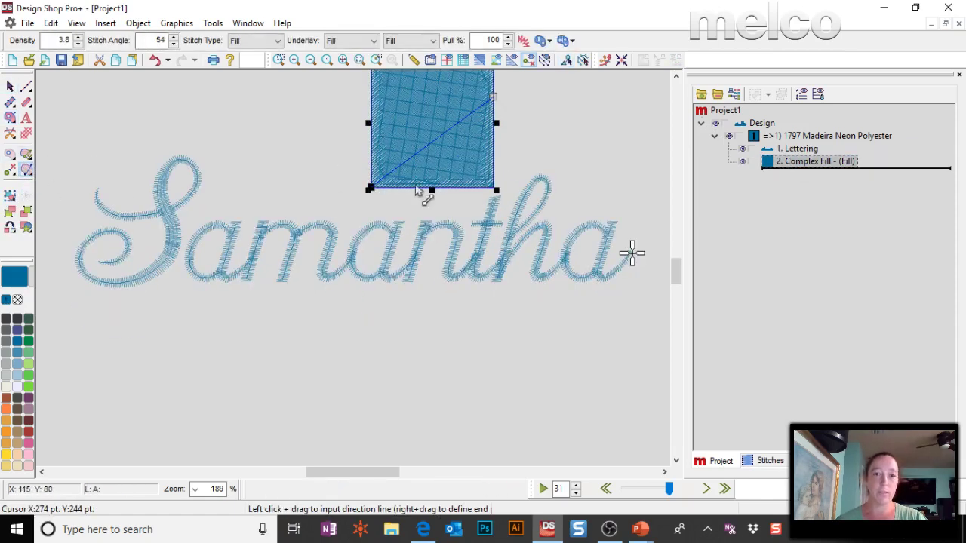
scroll(407, 174, "up", 2)
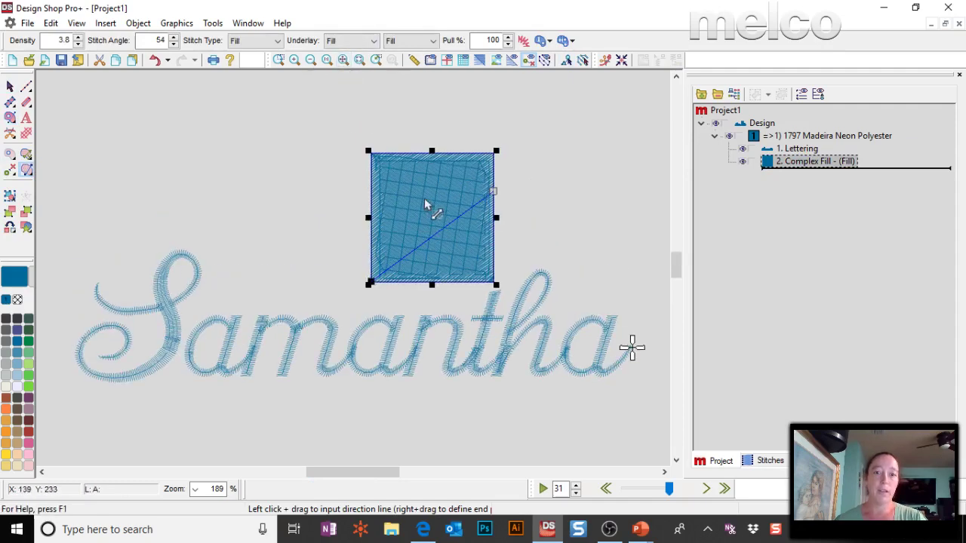
Set the complex fill's Pull Comp to 150 % in its object properties and turn on the 3D stitch display
left_click(10, 86)
double_click(422, 197)
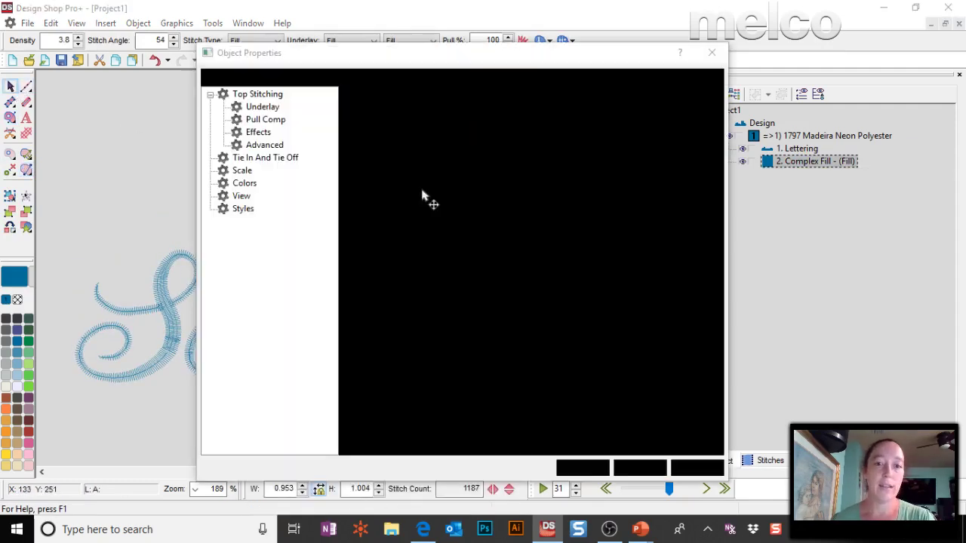
left_click(268, 121)
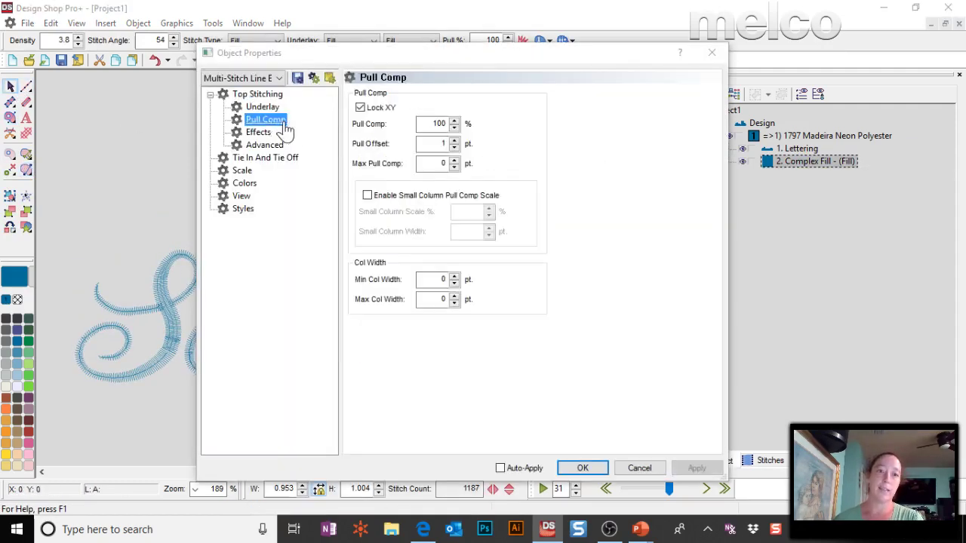
double_click(432, 123)
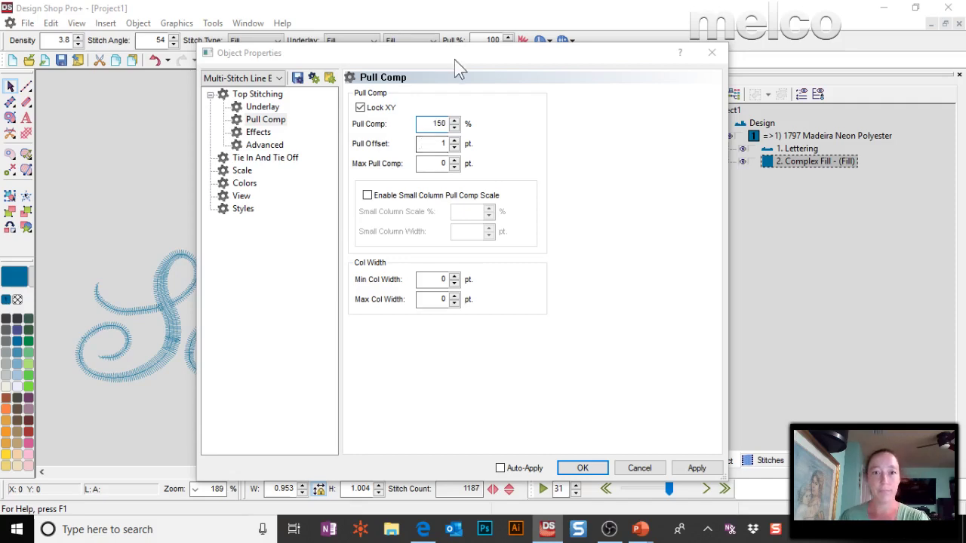
left_click_drag(455, 59, 769, 45)
key("Return")
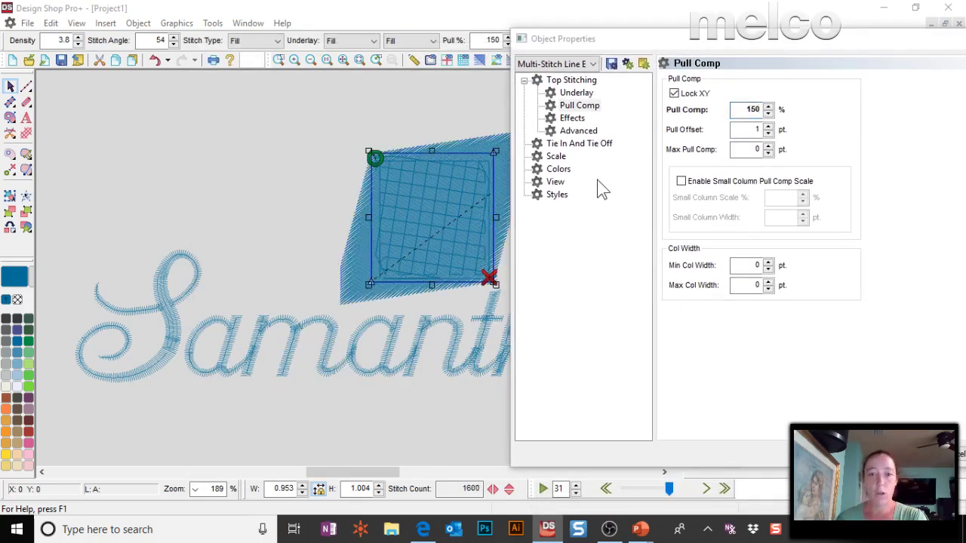
key("Escape")
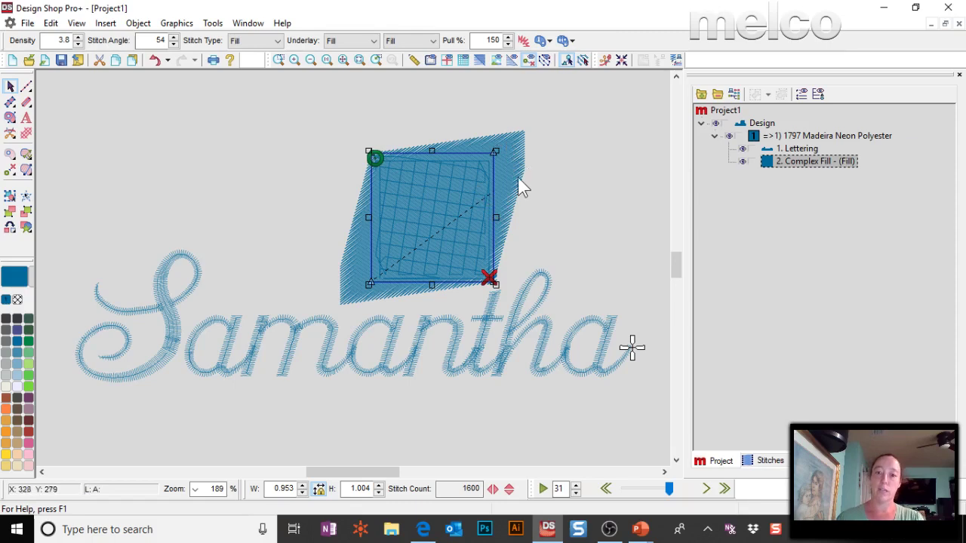
left_click(604, 201)
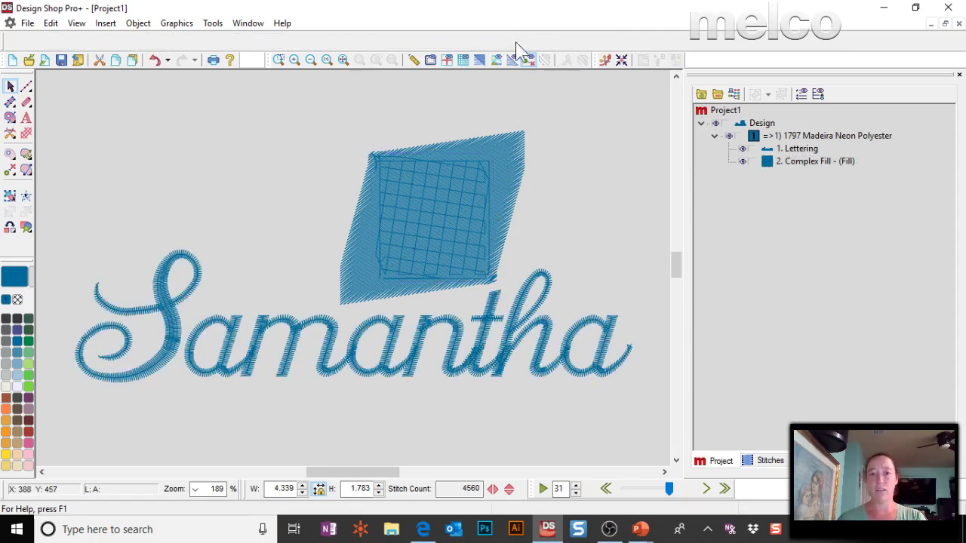
left_click(479, 62)
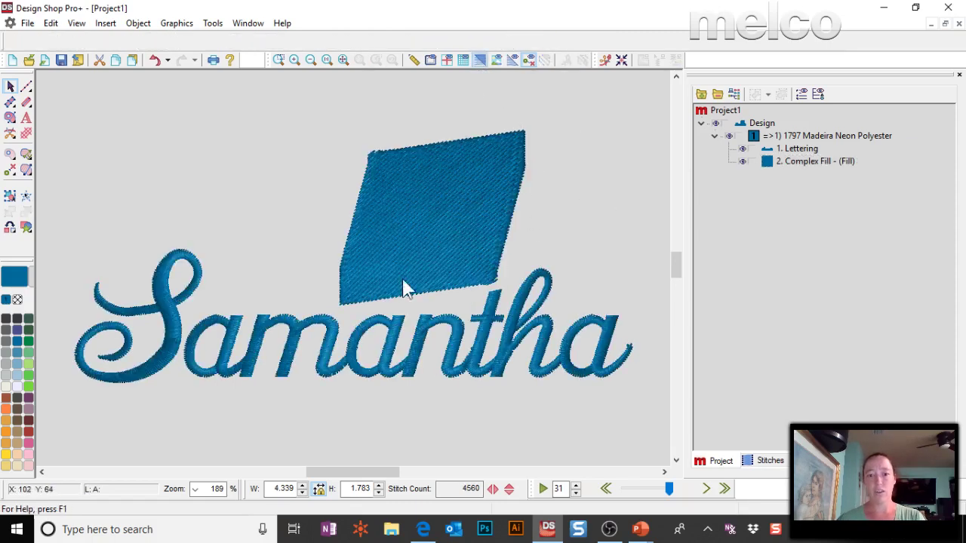
Set the lettering's Pull Offset to 4 pt in its Pull Comp properties
double_click(271, 354)
left_click(579, 183)
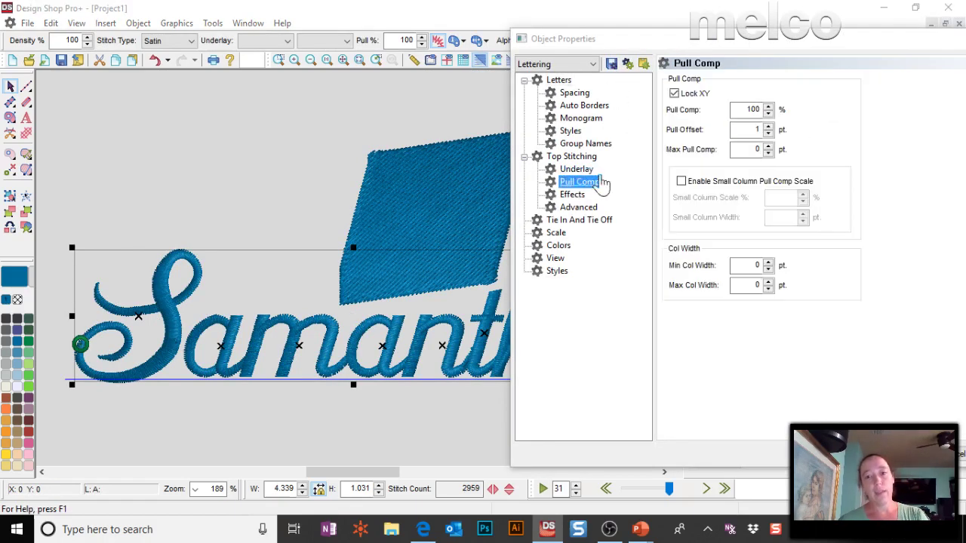
double_click(753, 109)
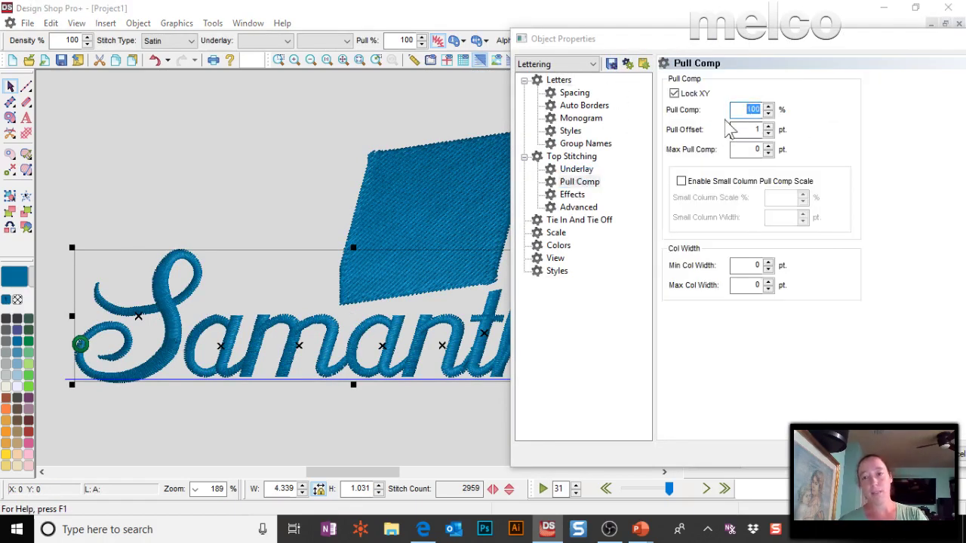
left_click(754, 129)
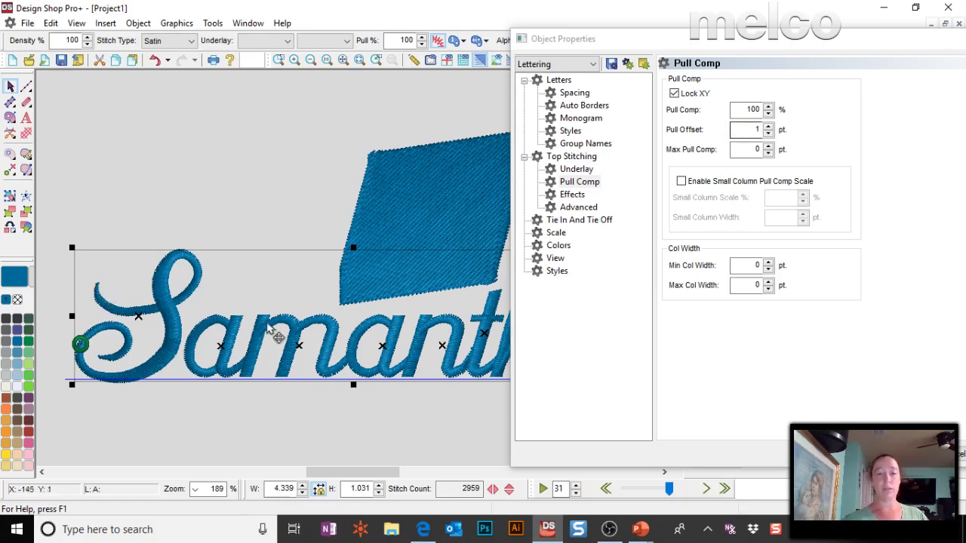
left_click(768, 126)
left_click(769, 126)
left_click(768, 126)
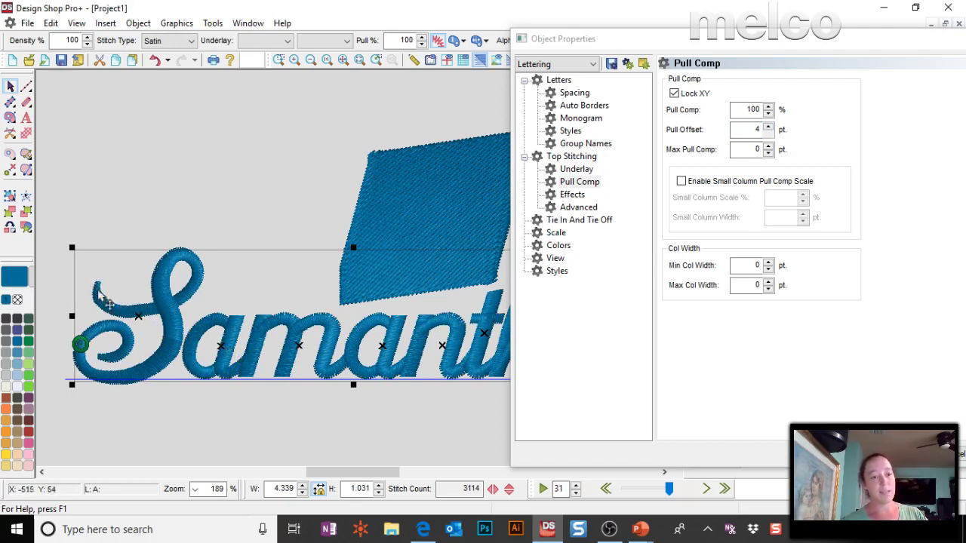
double_click(755, 129)
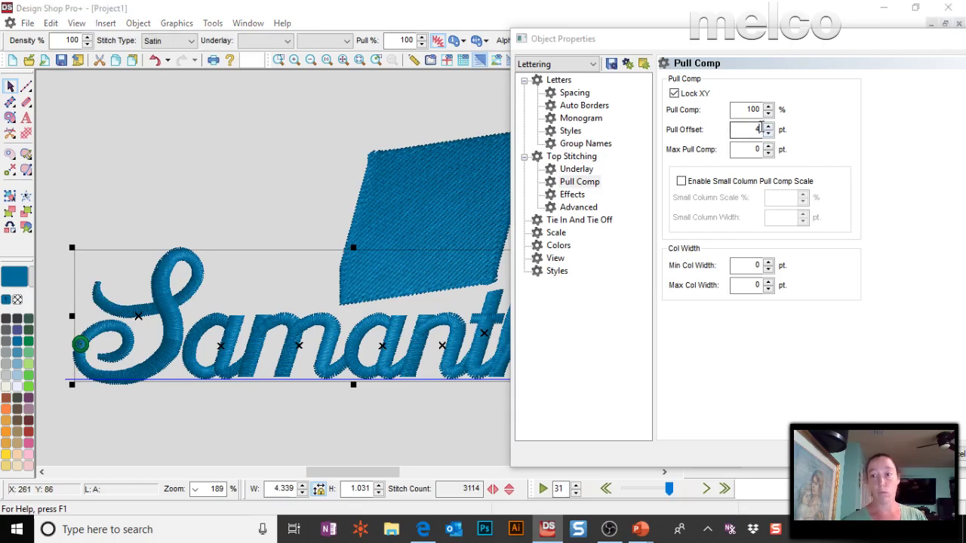
key("Return")
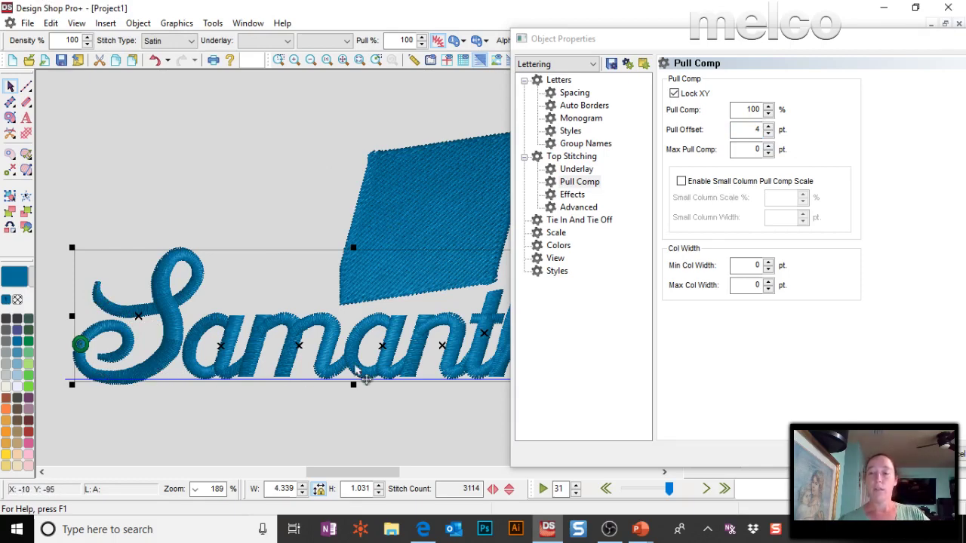
Try Small Column Pull Comp Scale on the lettering, check its scale and width settings, and disable it again
left_click(702, 183)
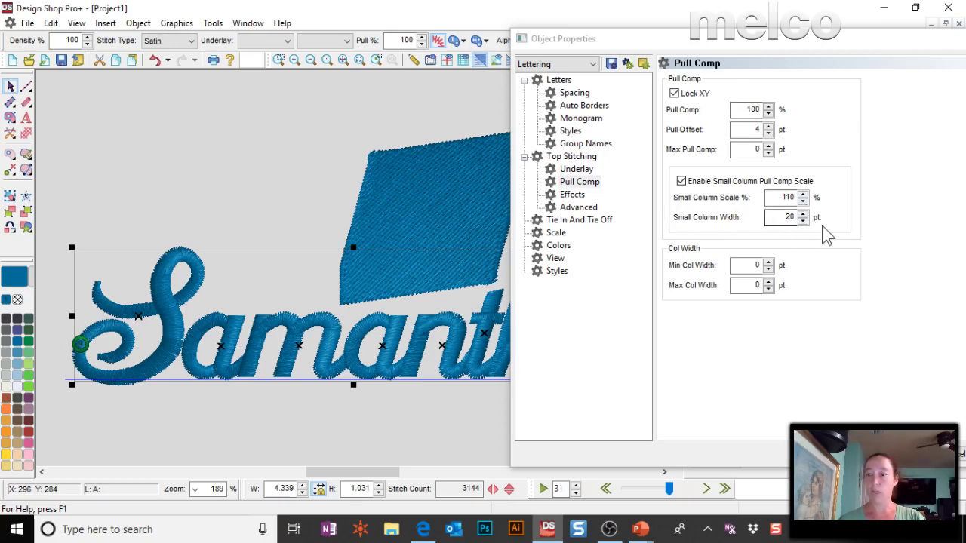
left_click(785, 197)
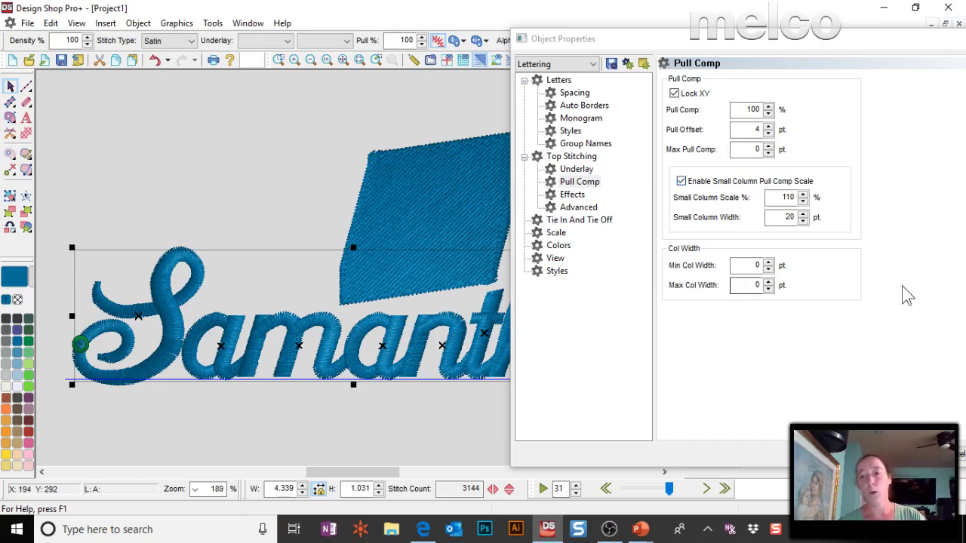
double_click(788, 217)
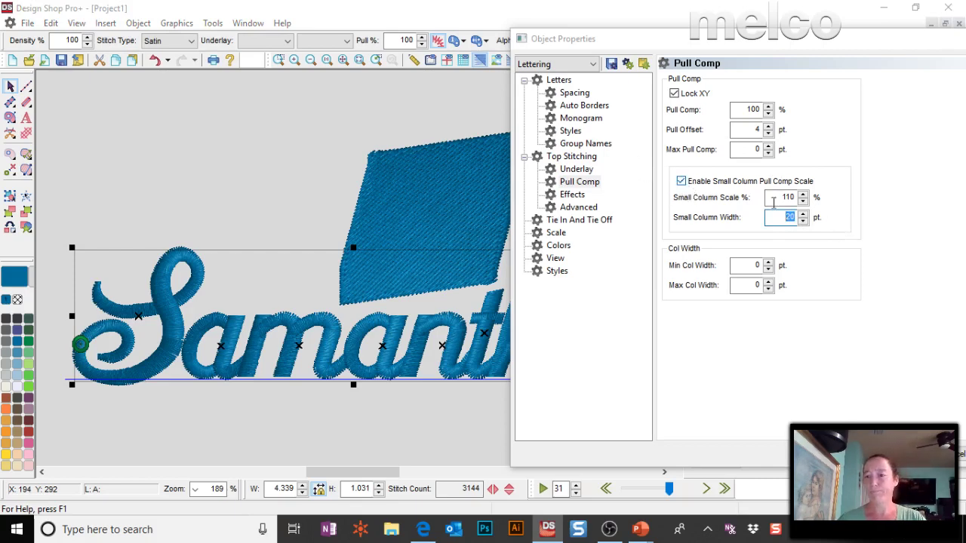
left_click(681, 182)
left_click(681, 182)
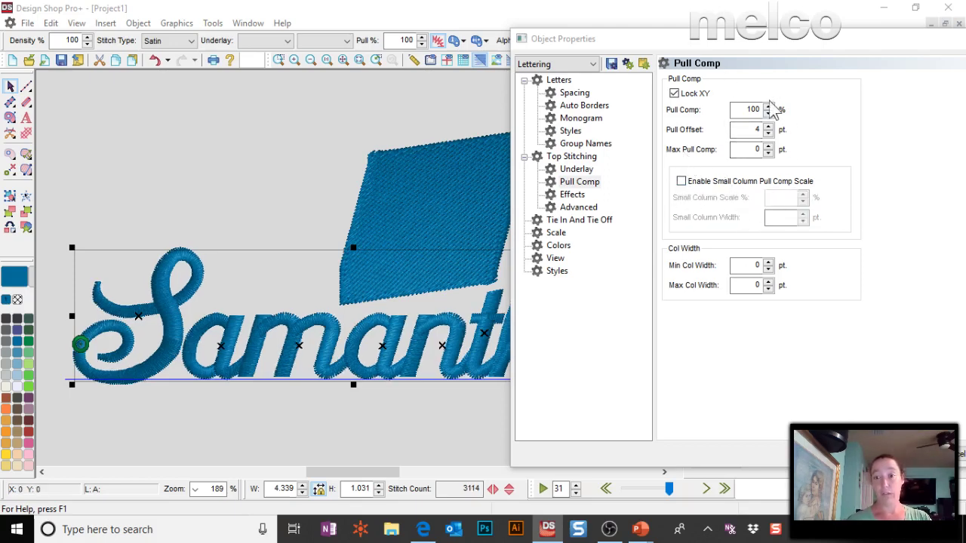
Reduce the lettering's Pull Offset to 2 pt
left_click(768, 133)
left_click(768, 133)
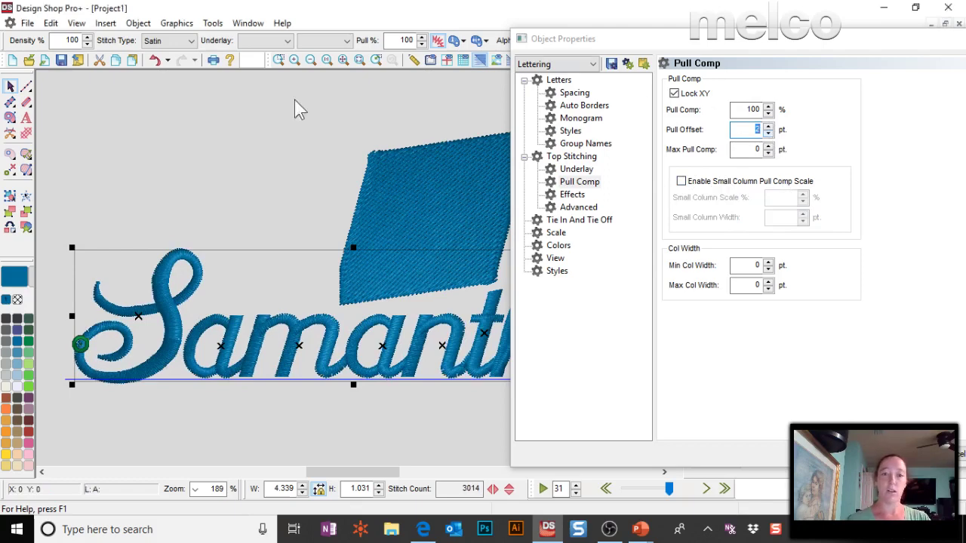
Check the complex fill's Pull Comp settings, switch to the PowerPoint questions slide to read it, and return to Design Shop
left_click(436, 201)
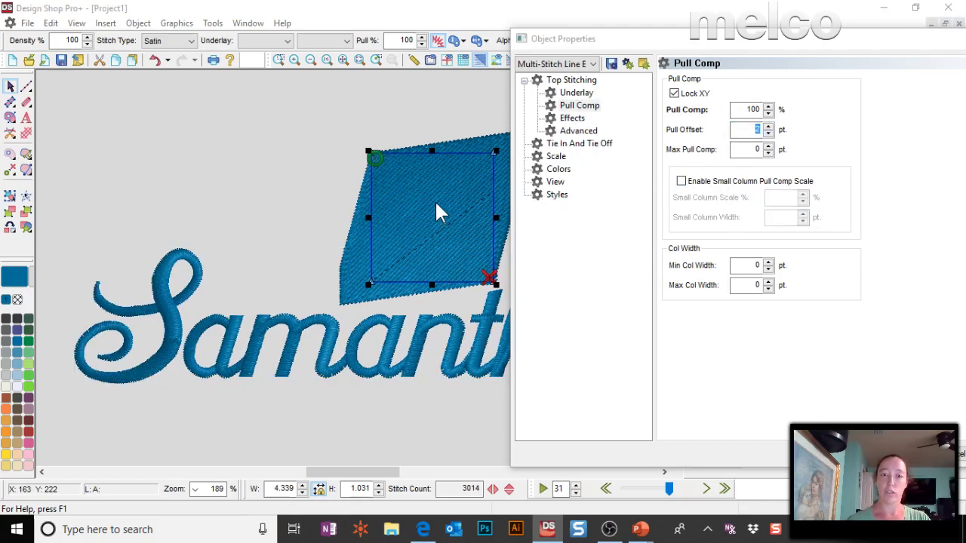
double_click(755, 109)
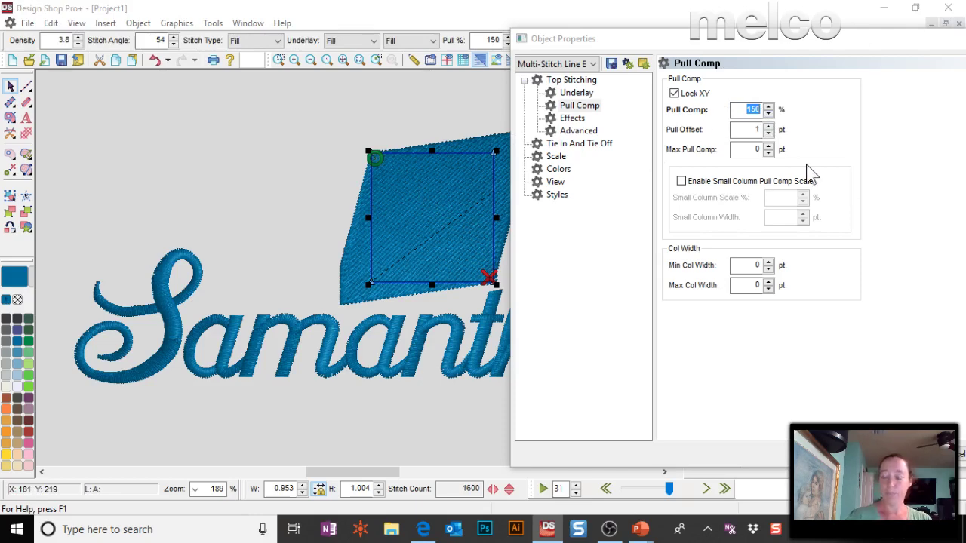
left_click(380, 218)
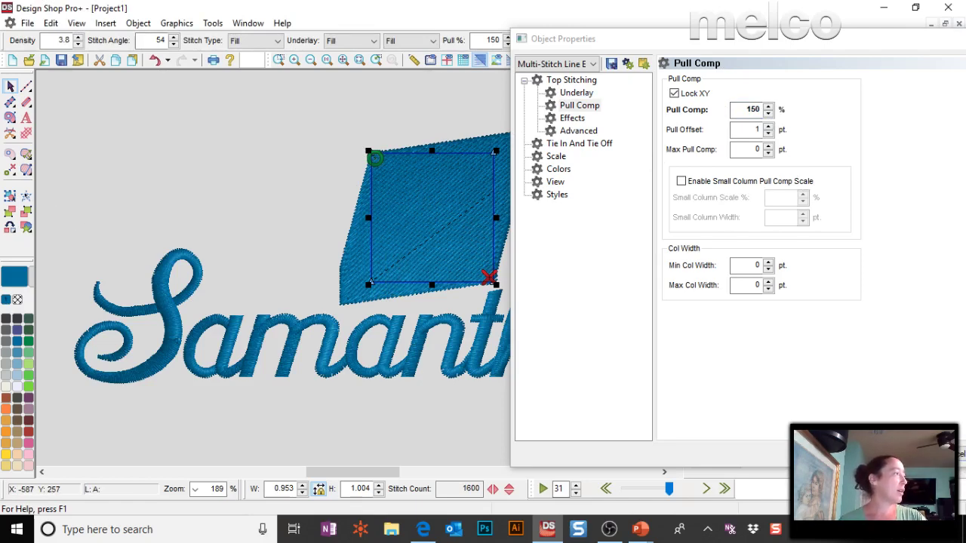
key("alt+Tab")
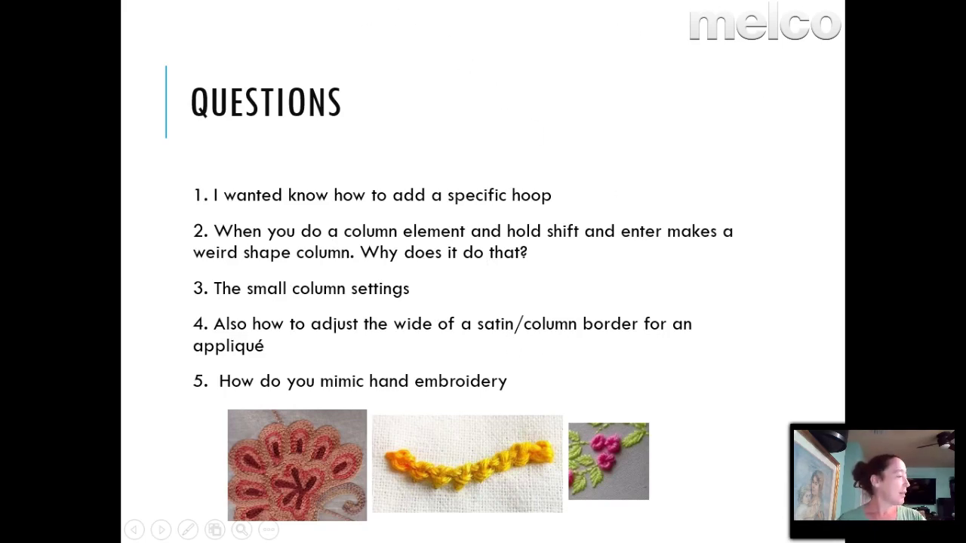
key("alt+Tab")
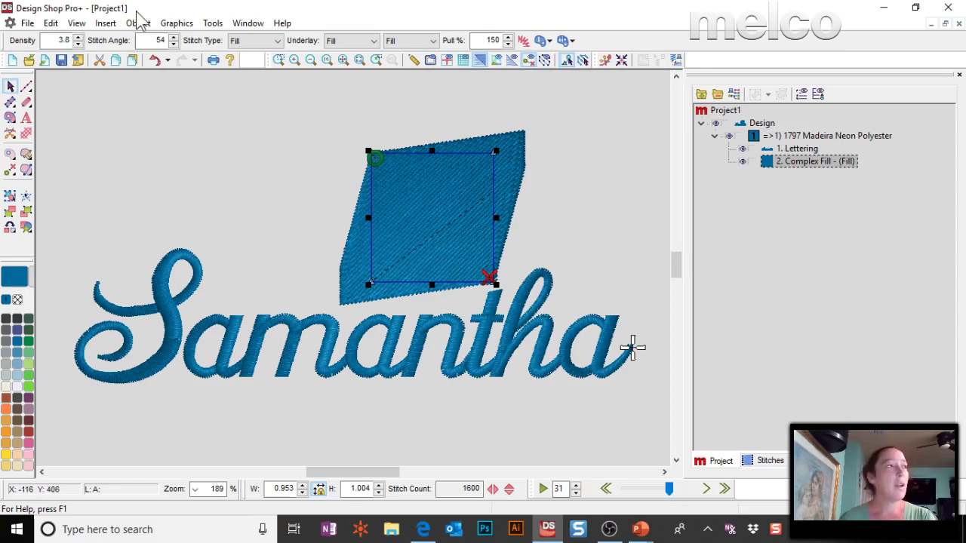
Create a new project, draw a Normal walk stitch rectangle about 3.3 by 3.3 in around the design centre, and select it
left_click(13, 60)
left_click(26, 87)
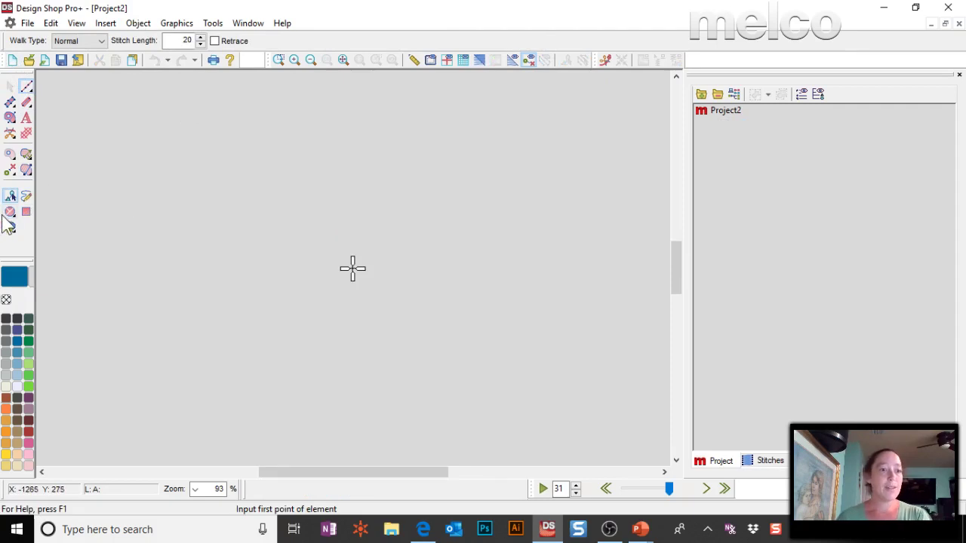
left_click(26, 212)
mouse_move(275, 159)
left_mouse_down()
mouse_move(449, 361)
mouse_move(484, 365)
left_mouse_up()
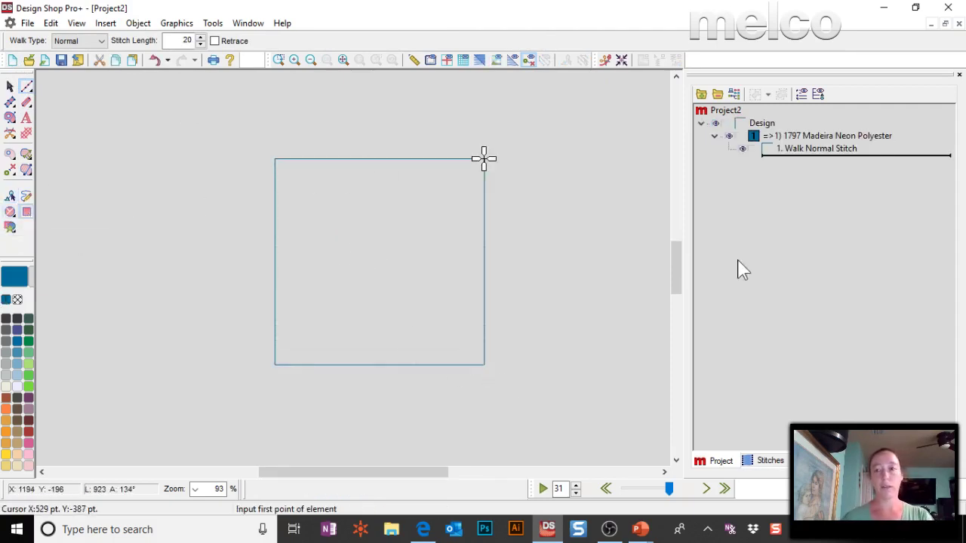
left_click(835, 147)
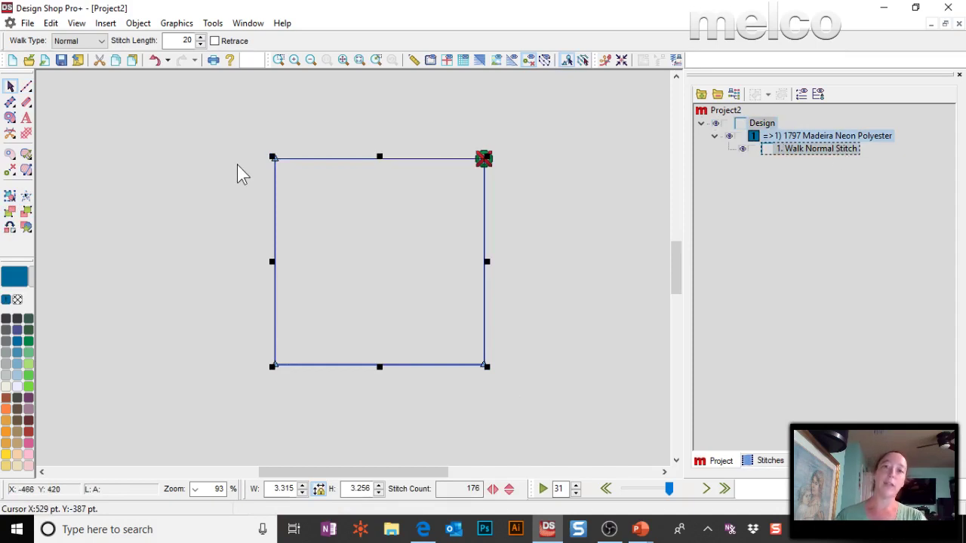